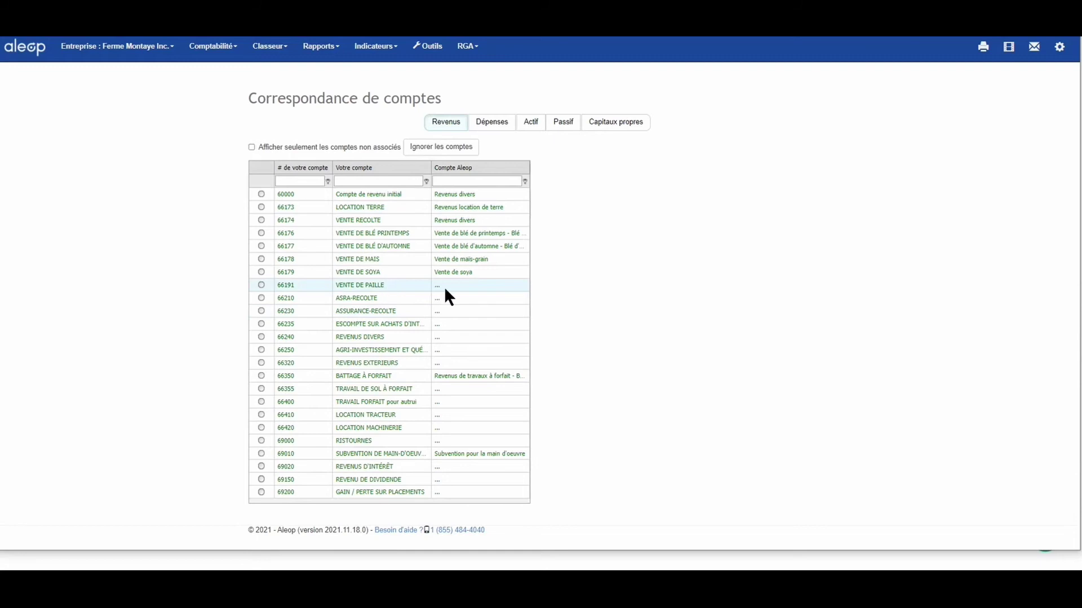
Display the department and Aleop account correspondences of the VENTE DE PAILLE and ASSURANCE-RECOLTE revenue accounts.
left_click(384, 282)
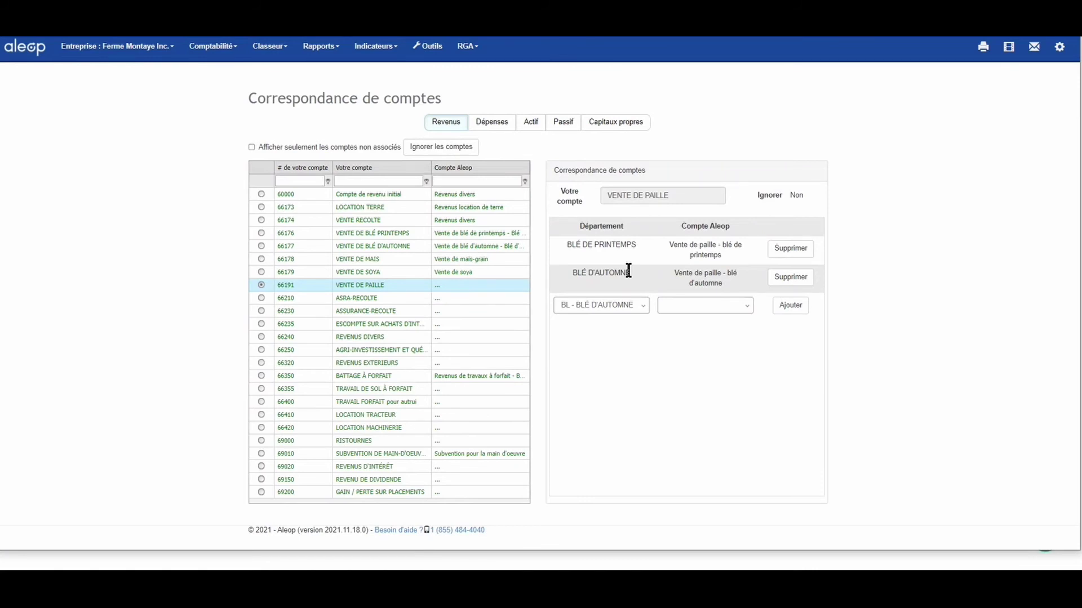
left_click(379, 312)
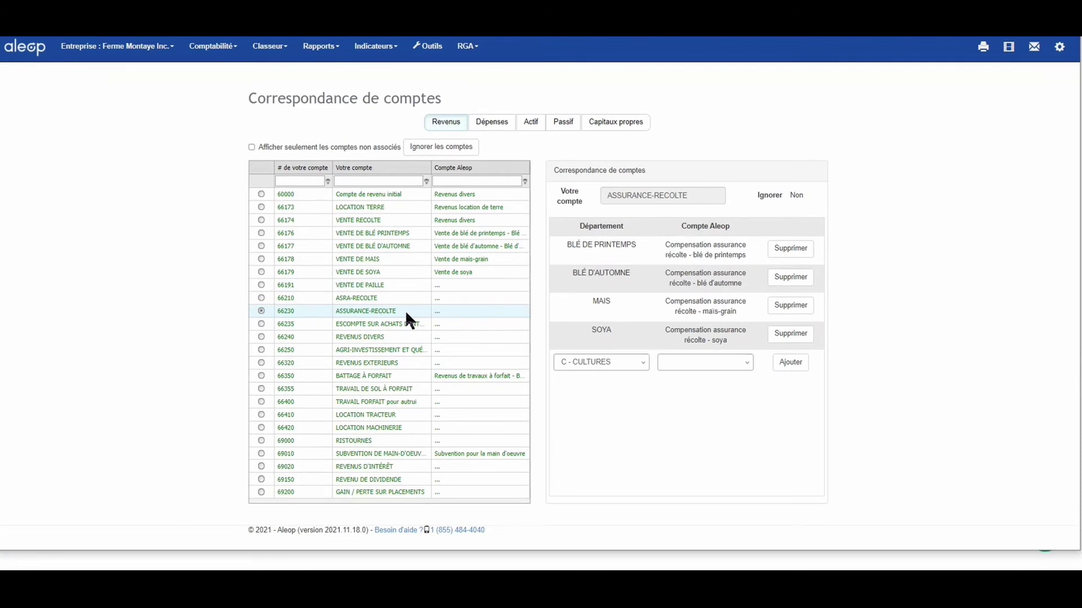
left_click(408, 310)
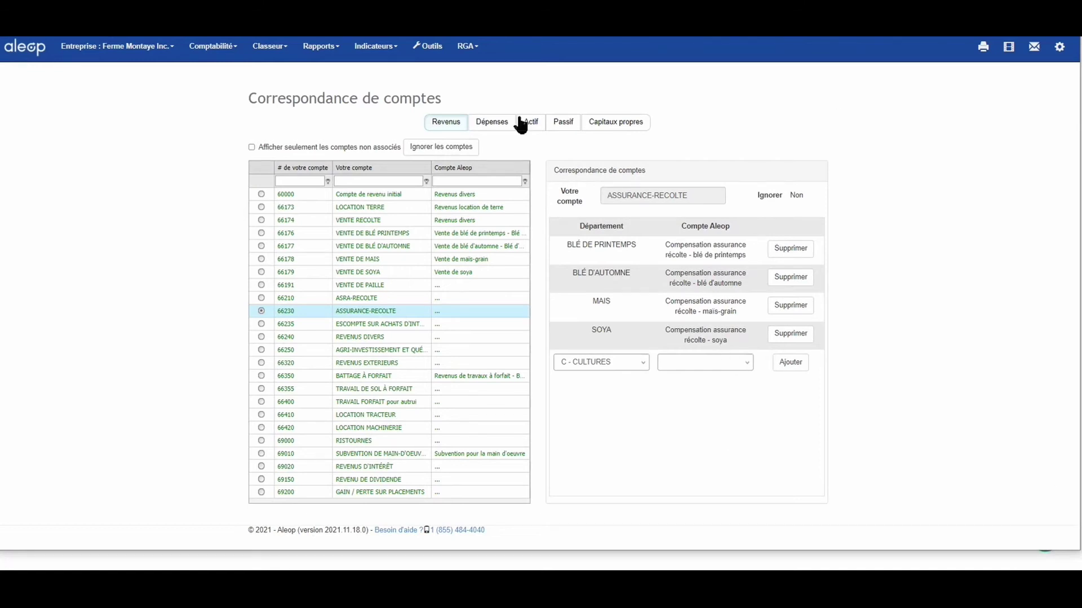
Generate the general report Comptes par département, examine the departments listed for ENGRAIS MINÉRAUX (77300) in its PDF, and close it.
left_click(331, 49)
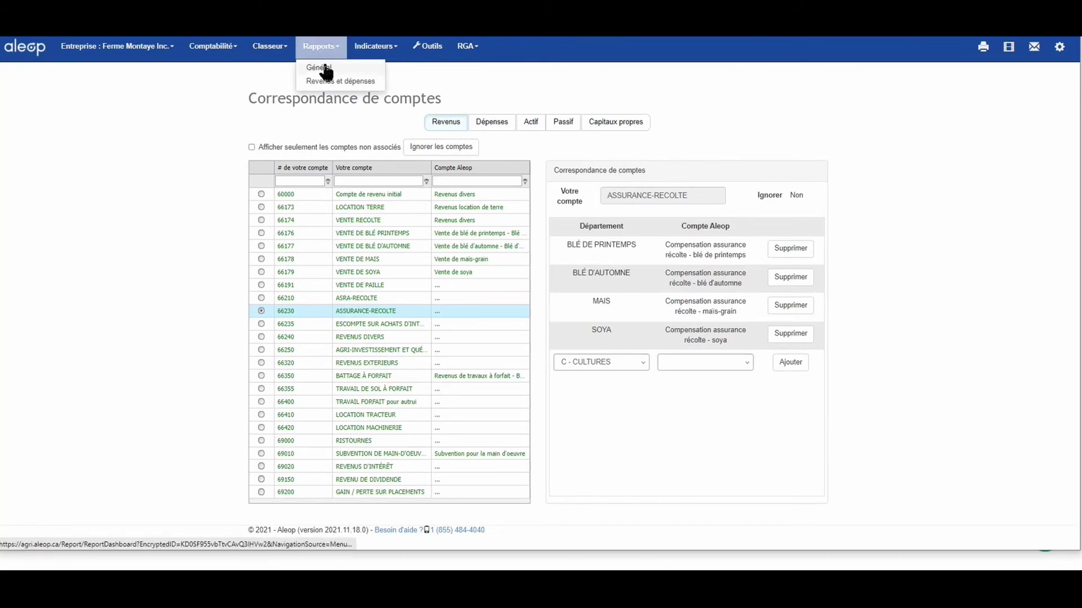
left_click(325, 67)
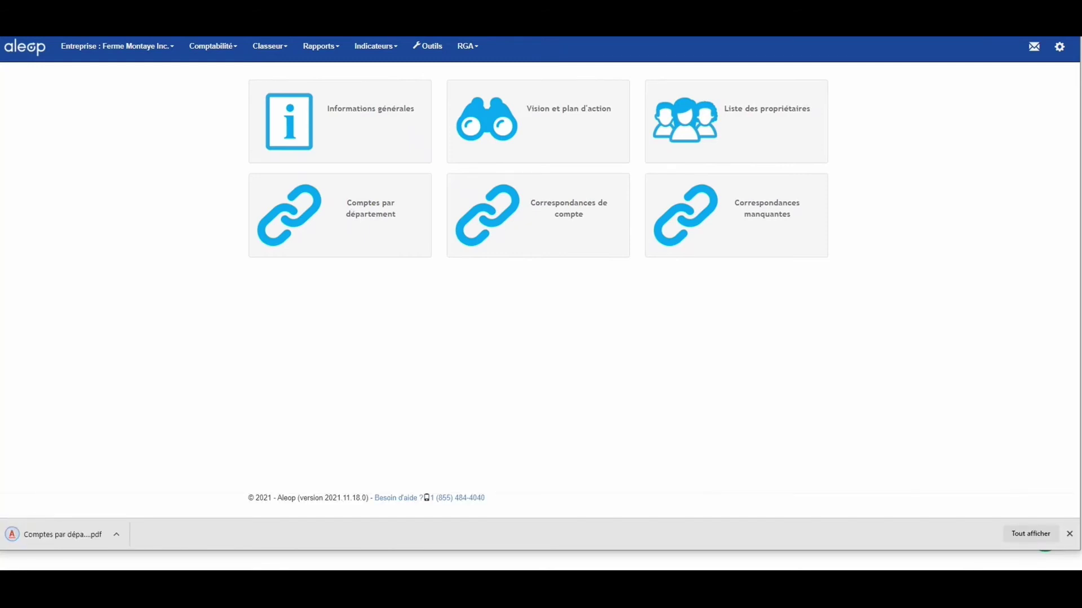
left_click(67, 535)
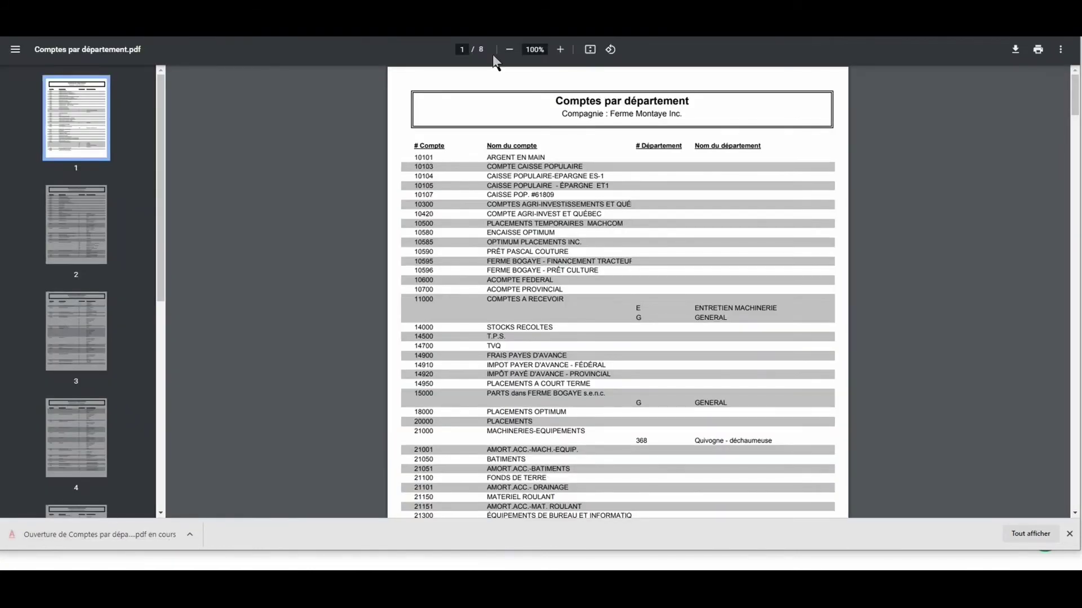
left_click_drag(1075, 131, 1070, 218)
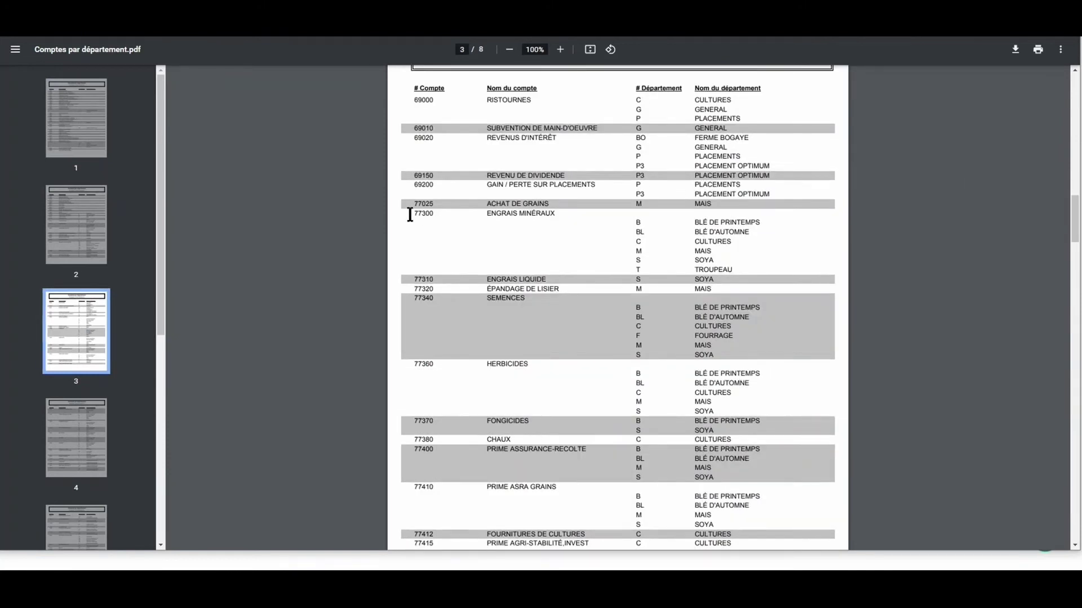
left_click_drag(409, 215, 442, 217)
left_click_drag(486, 214, 556, 216)
key("ctrl+w")
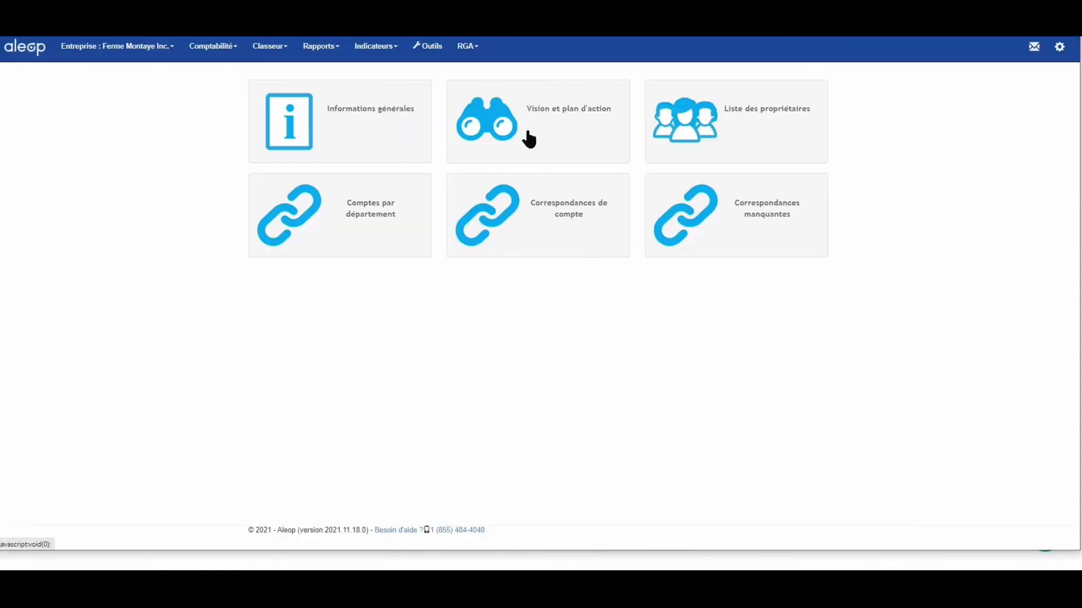
Generate the Correspondances de compte report and review its PDF of account, department and Aleop account matches.
left_click(568, 216)
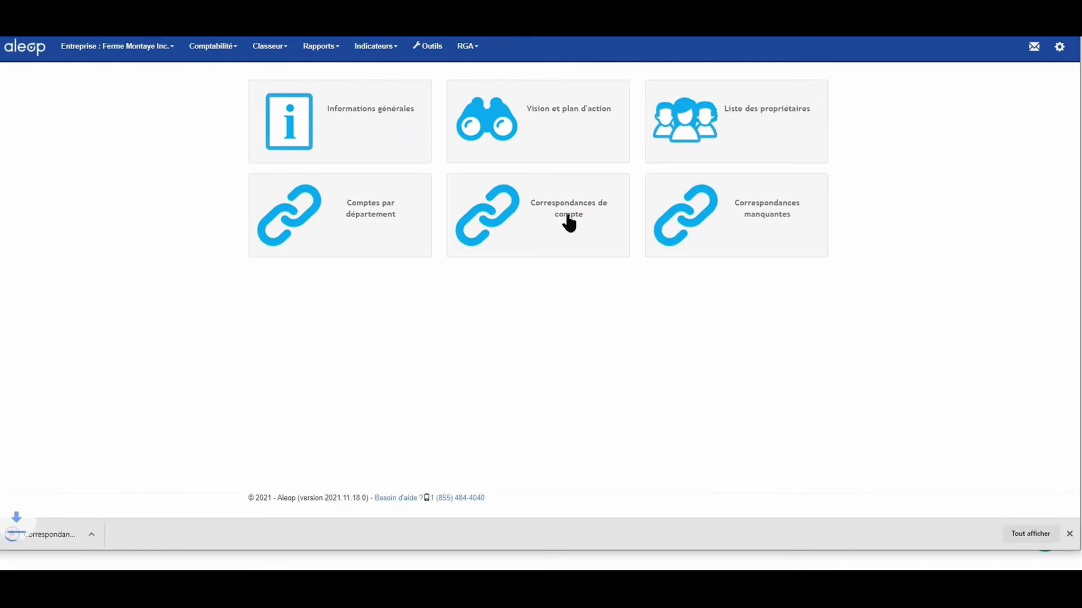
left_click(44, 541)
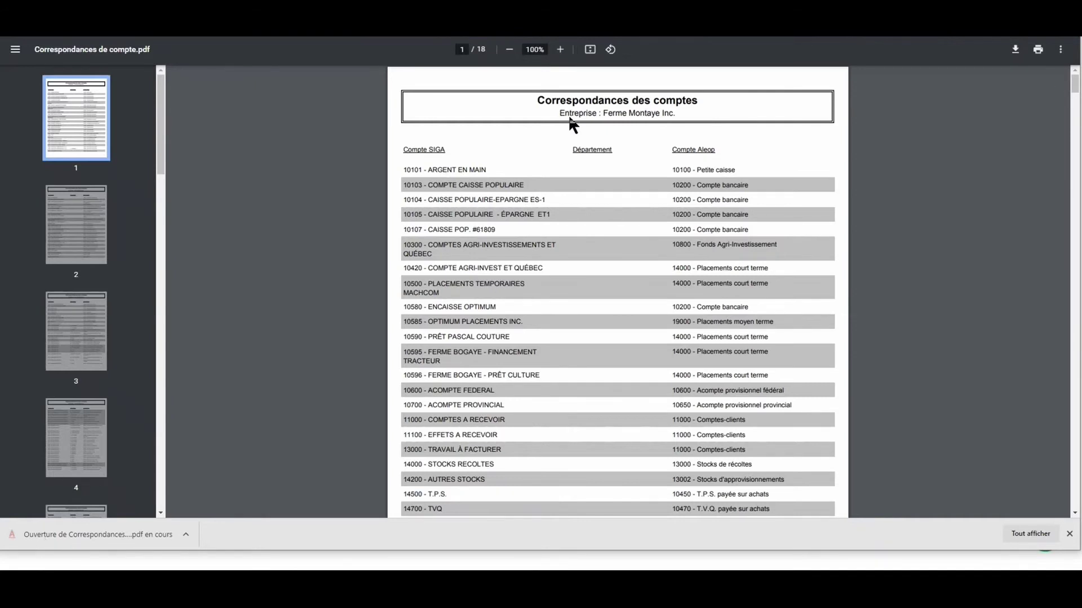
left_click_drag(1074, 84, 1076, 171)
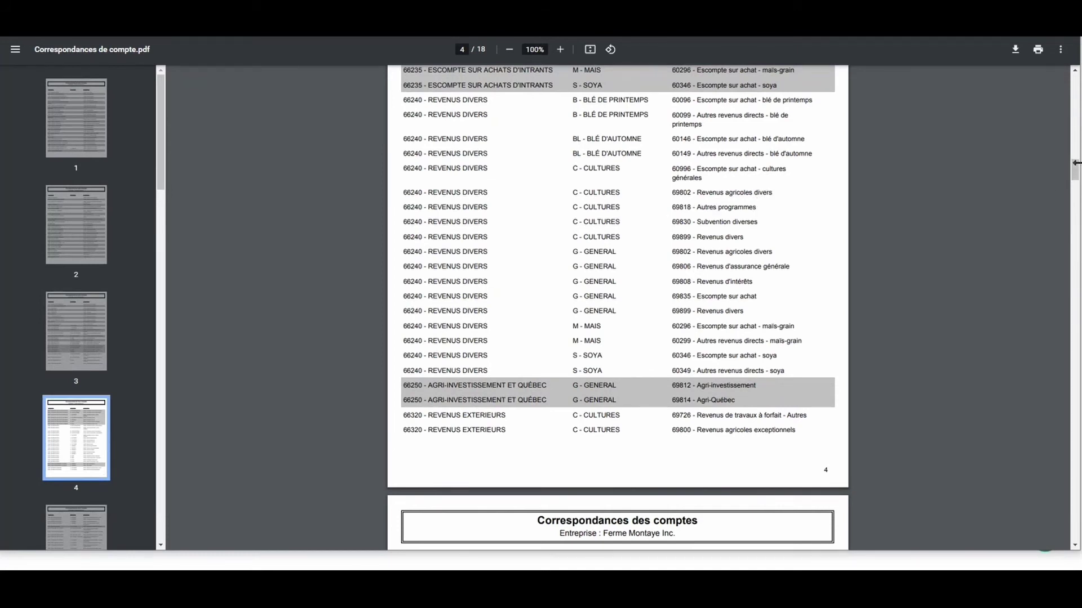
left_click_drag(1074, 171, 1074, 231)
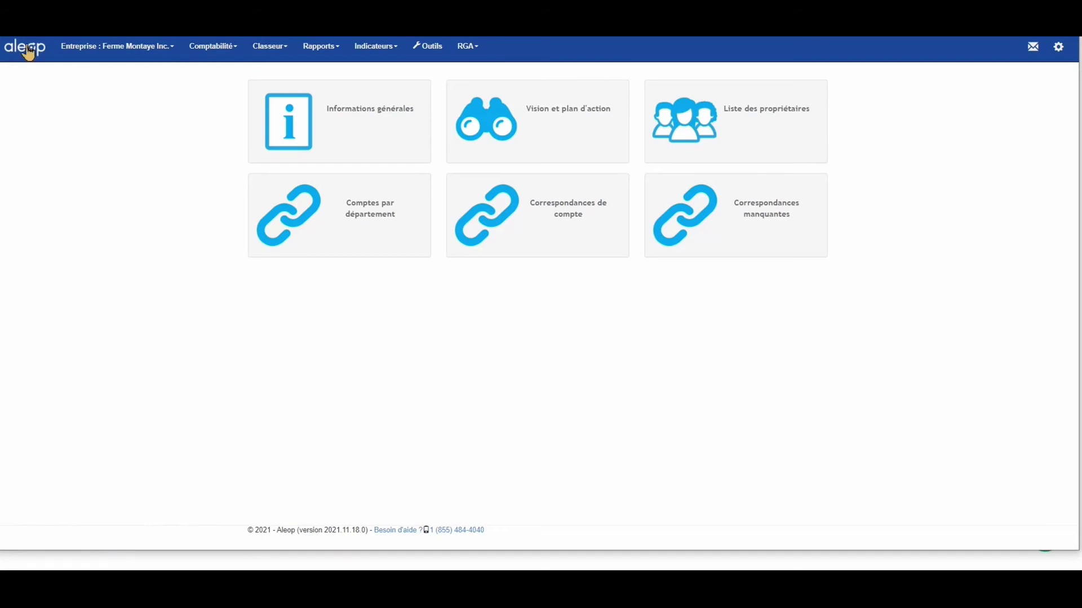
left_click(560, 243)
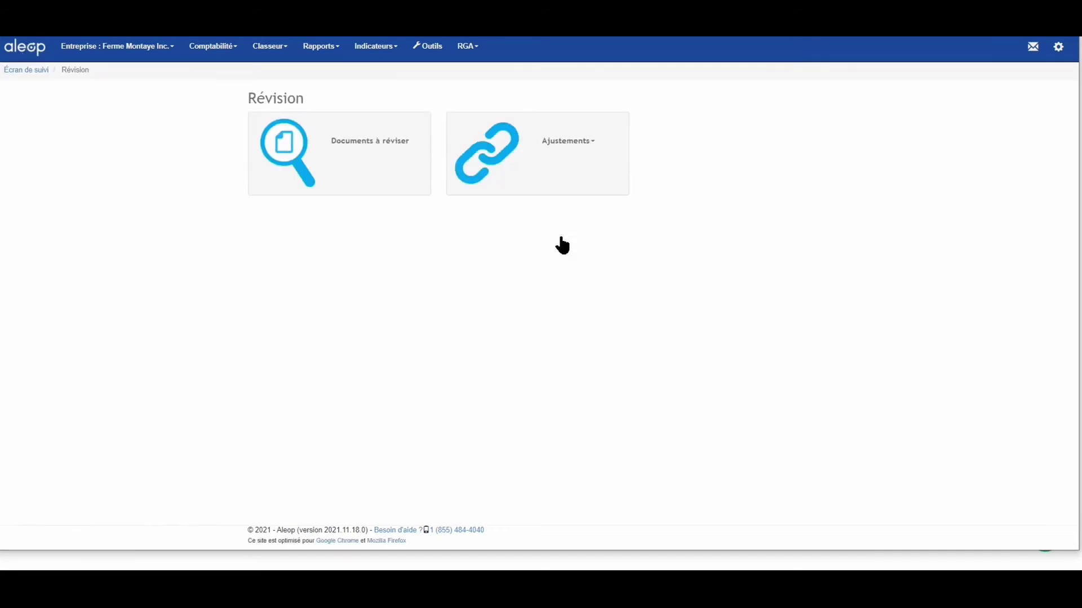
left_click(566, 142)
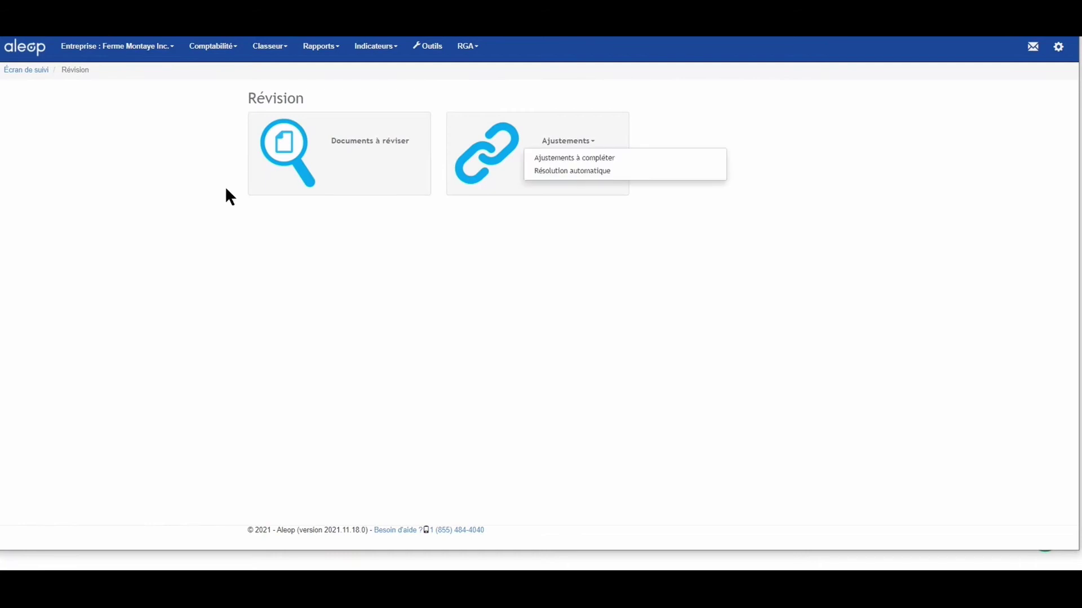
left_click(18, 54)
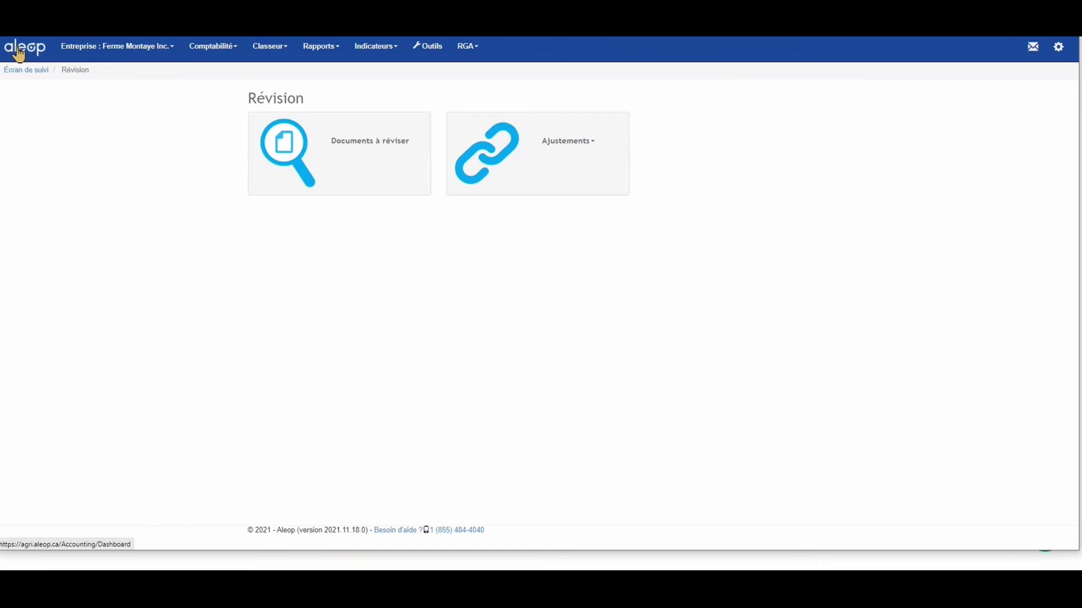
Open the Items par compte Aleop report from the Revenus et dépenses reports and set its interval to Année financière en cours.
left_click(316, 51)
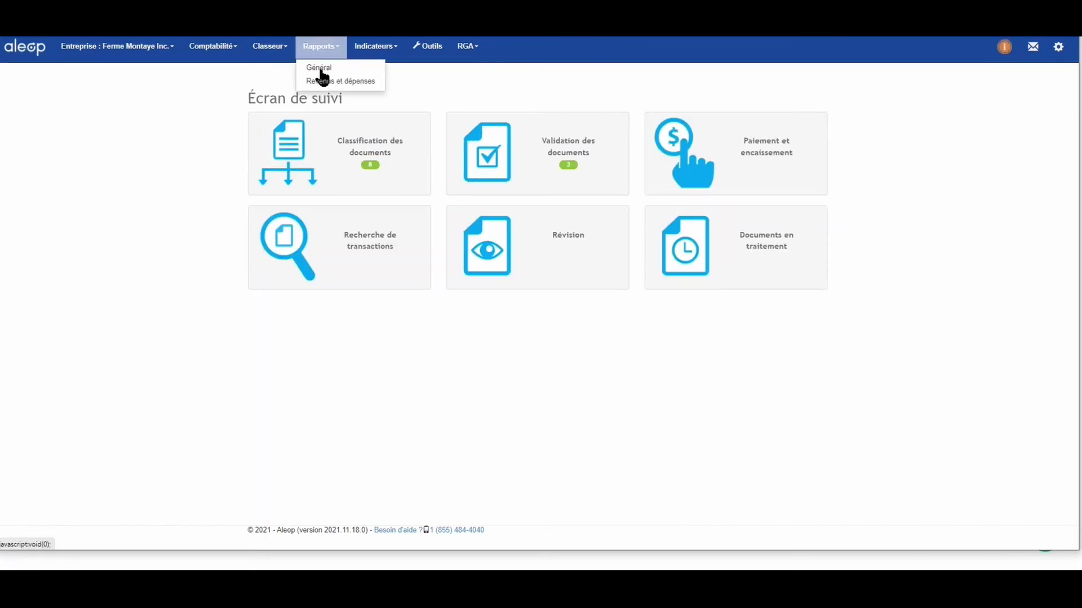
left_click(324, 82)
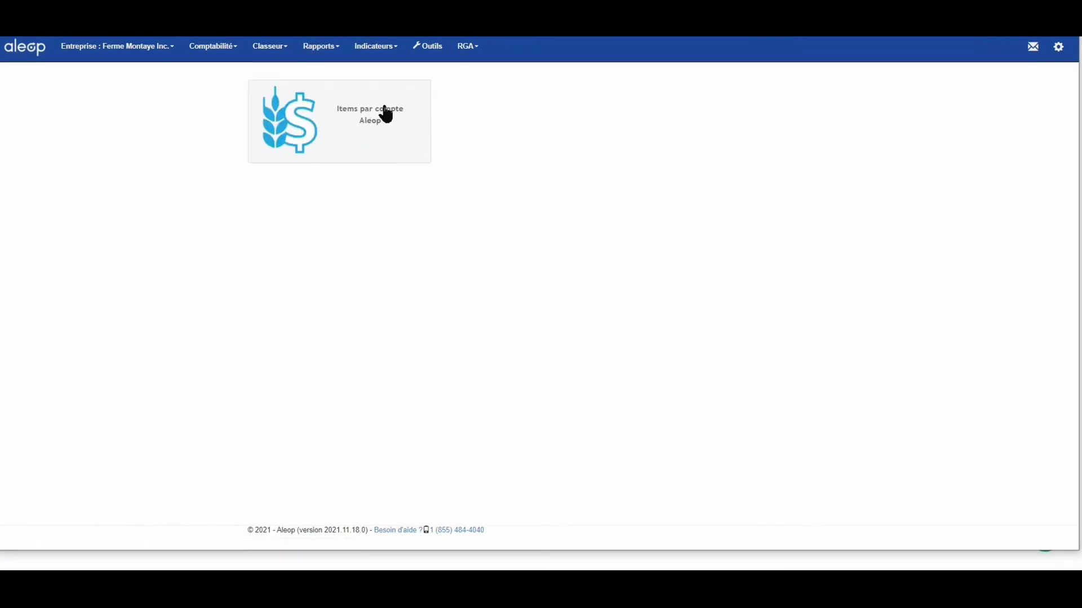
left_click(363, 122)
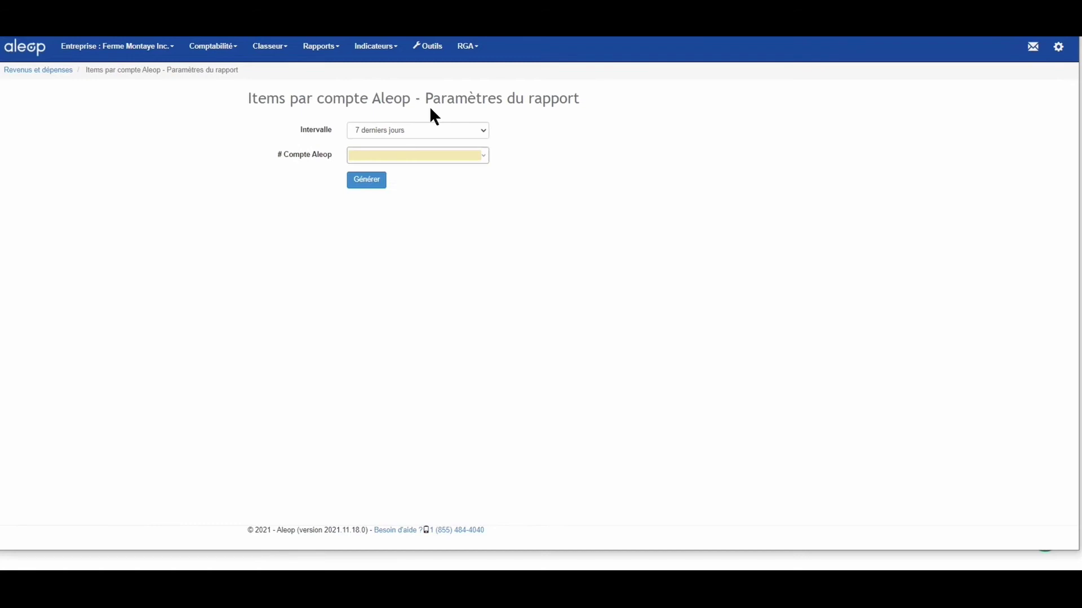
left_click(483, 130)
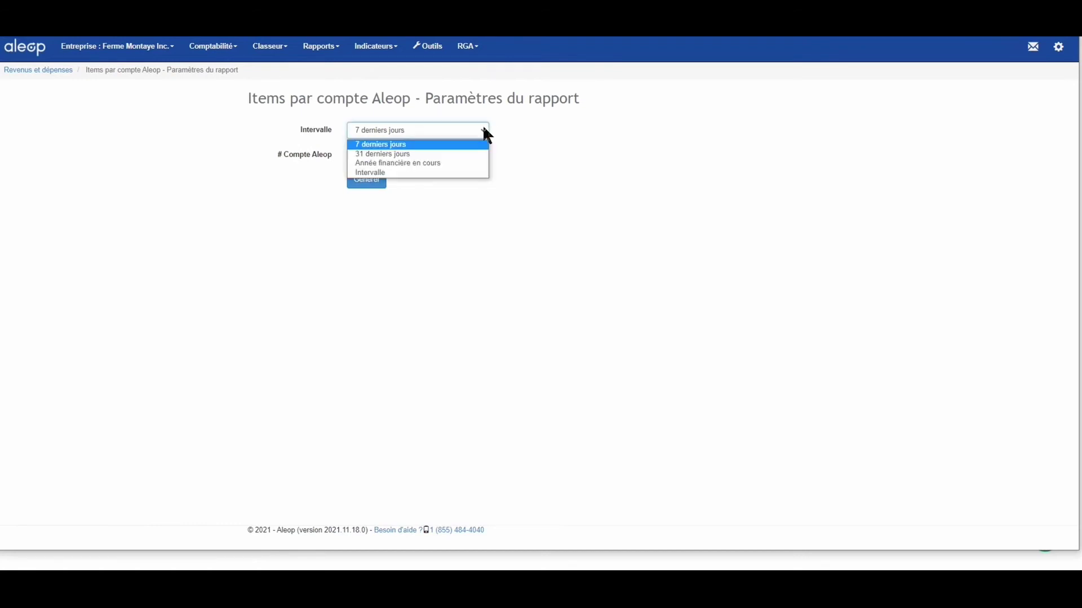
left_click(382, 172)
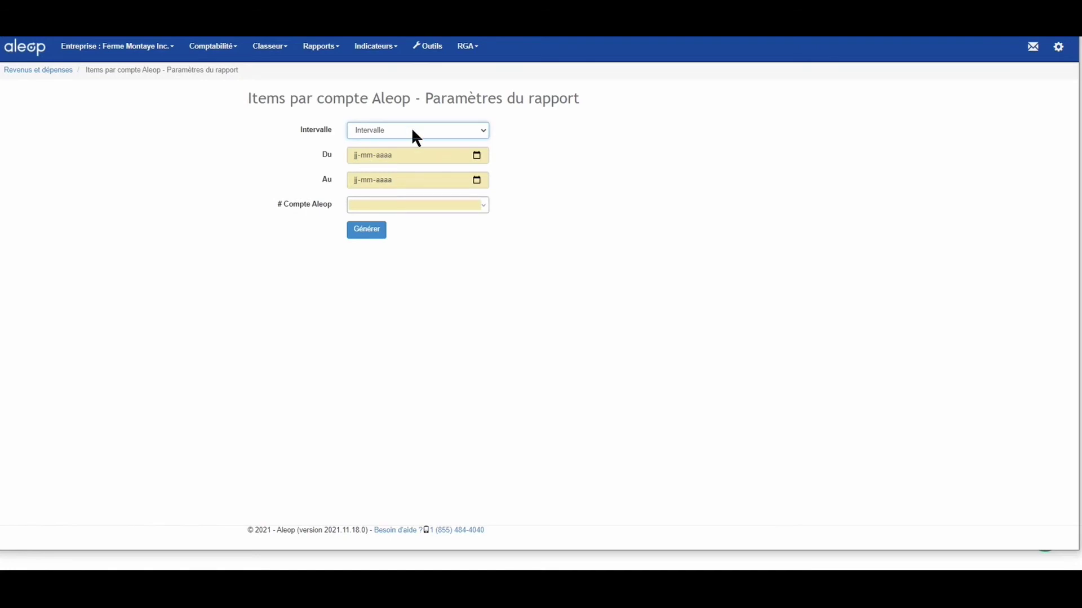
left_click(477, 130)
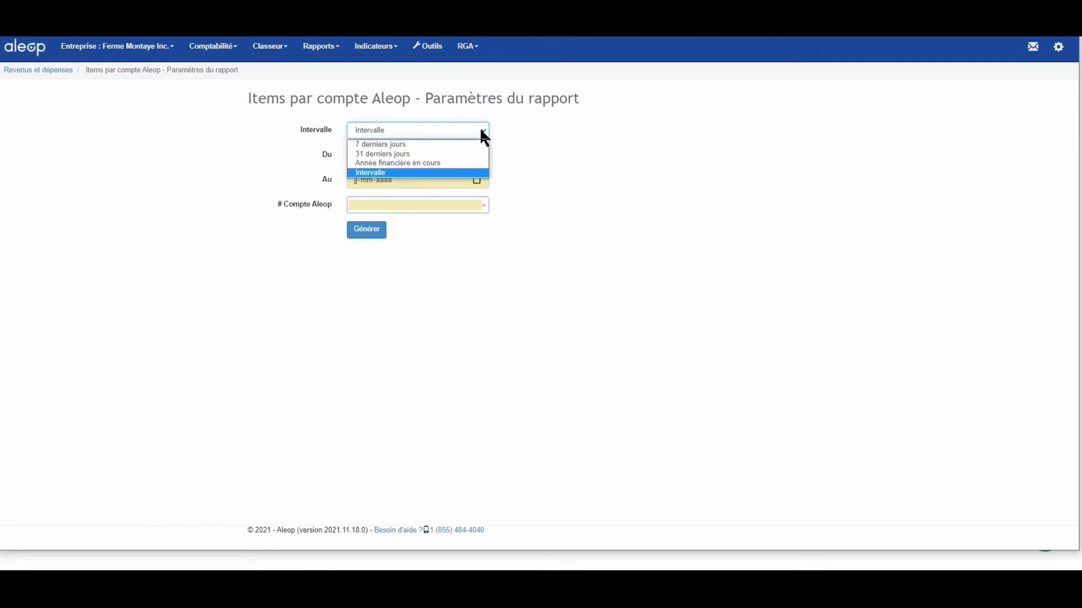
left_click(449, 163)
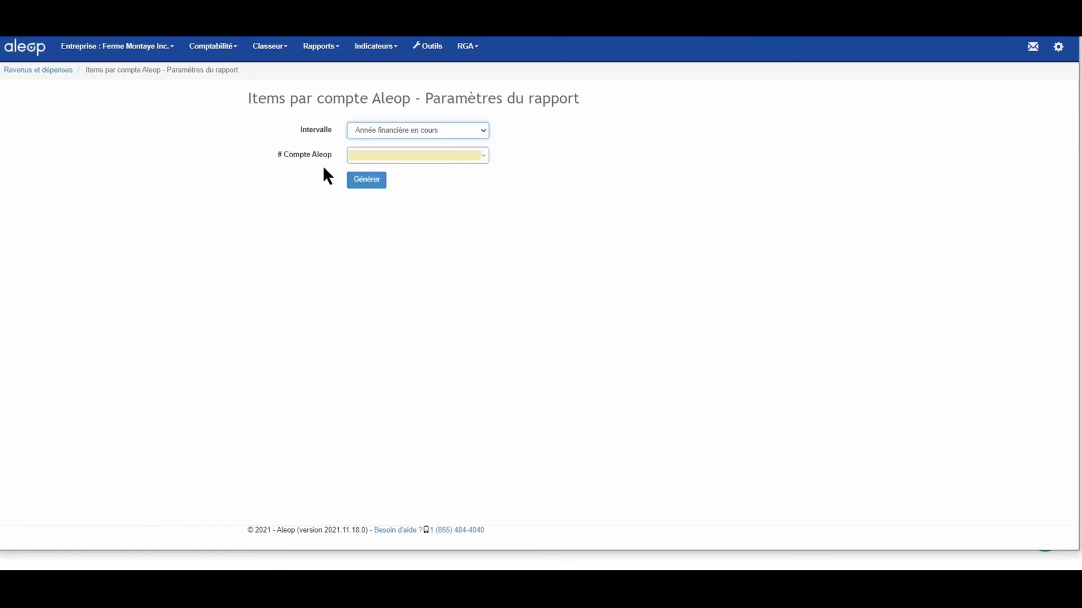
Generate the report for Aleop account 79706 - Entretien batteuse and review the purchases in the resulting PDF.
left_click(370, 155)
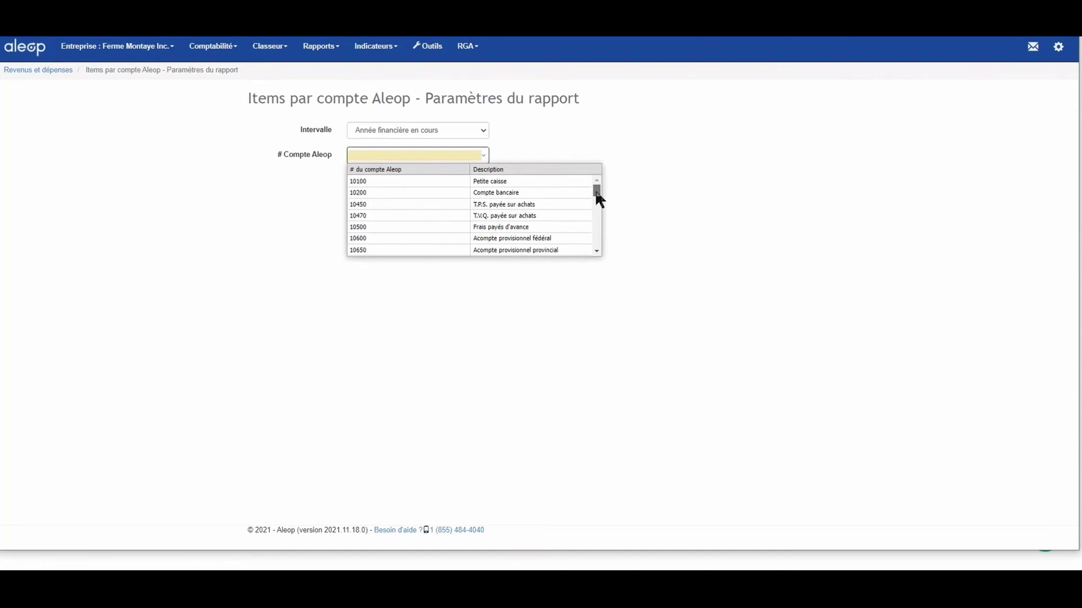
scroll(597, 197, "down", 6)
mouse_move(605, 236)
left_mouse_down()
mouse_move(604, 254)
mouse_move(590, 241)
left_mouse_up()
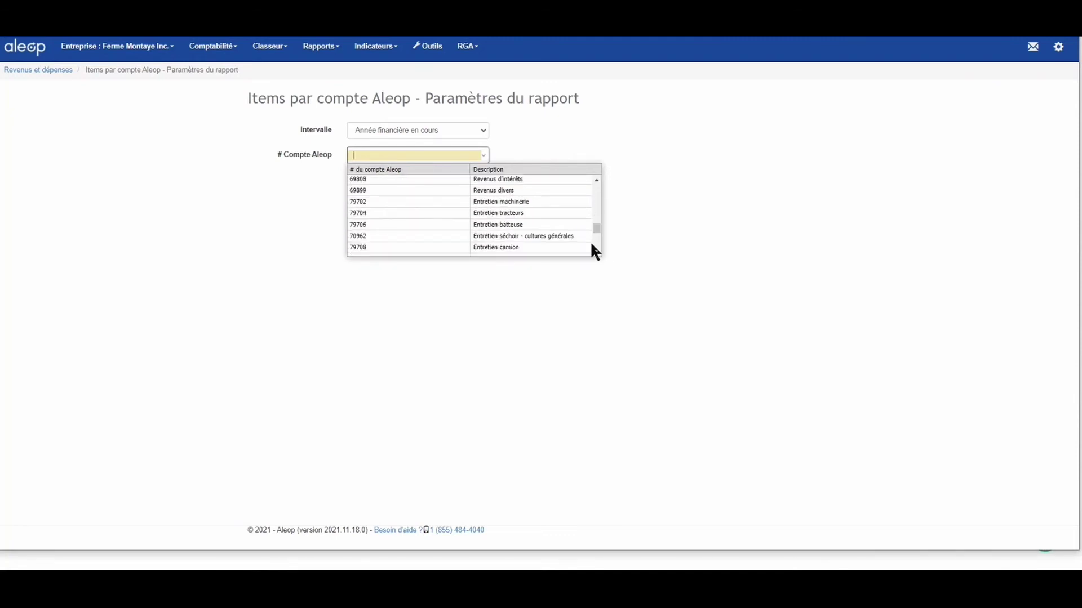
left_click(506, 225)
left_click(365, 181)
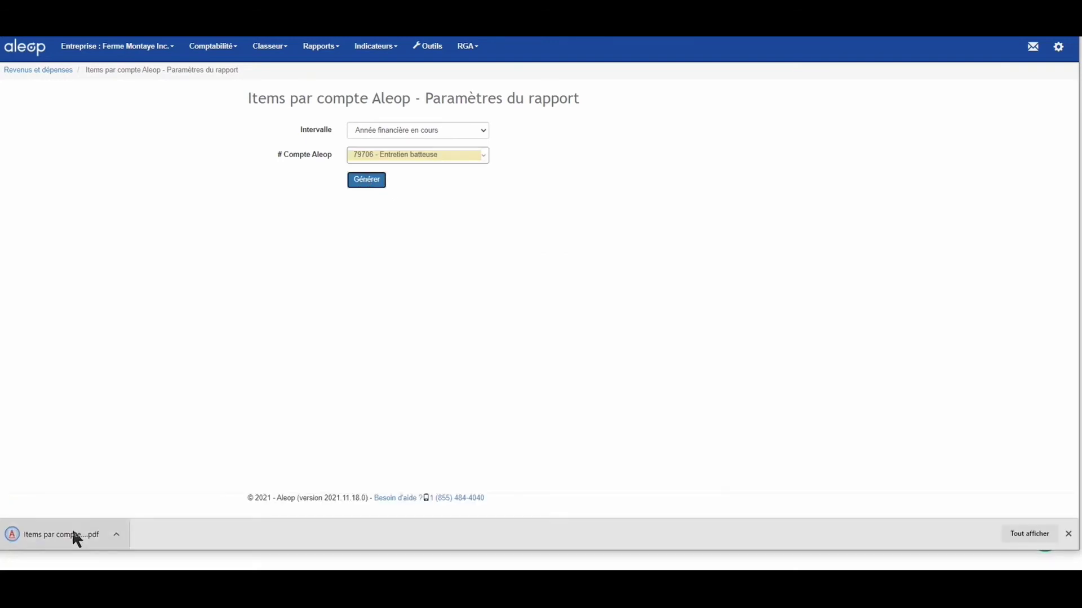
left_click(75, 535)
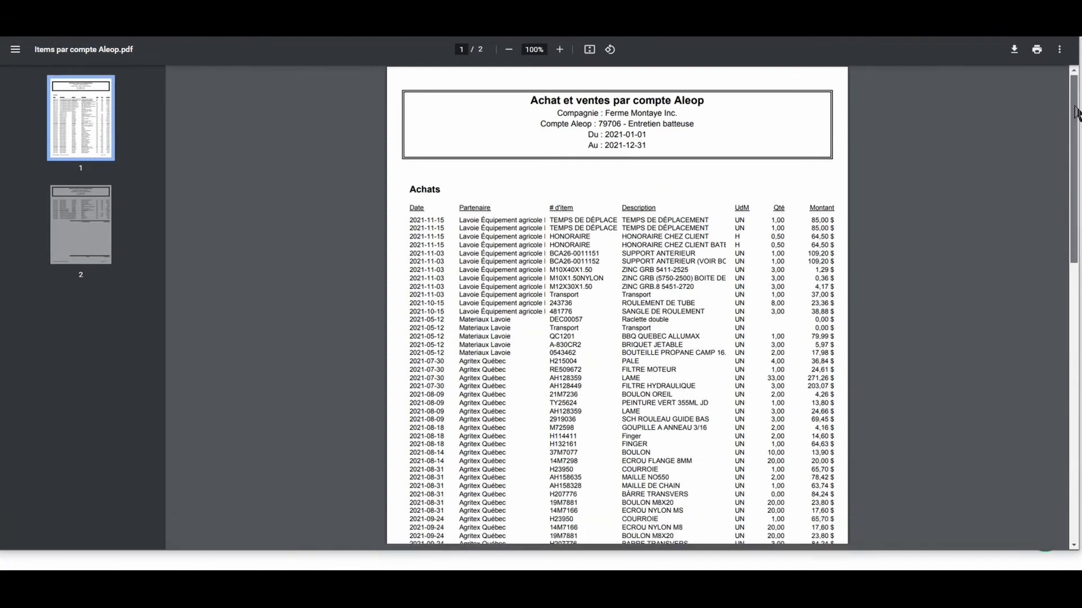
left_click_drag(1076, 110, 1063, 270)
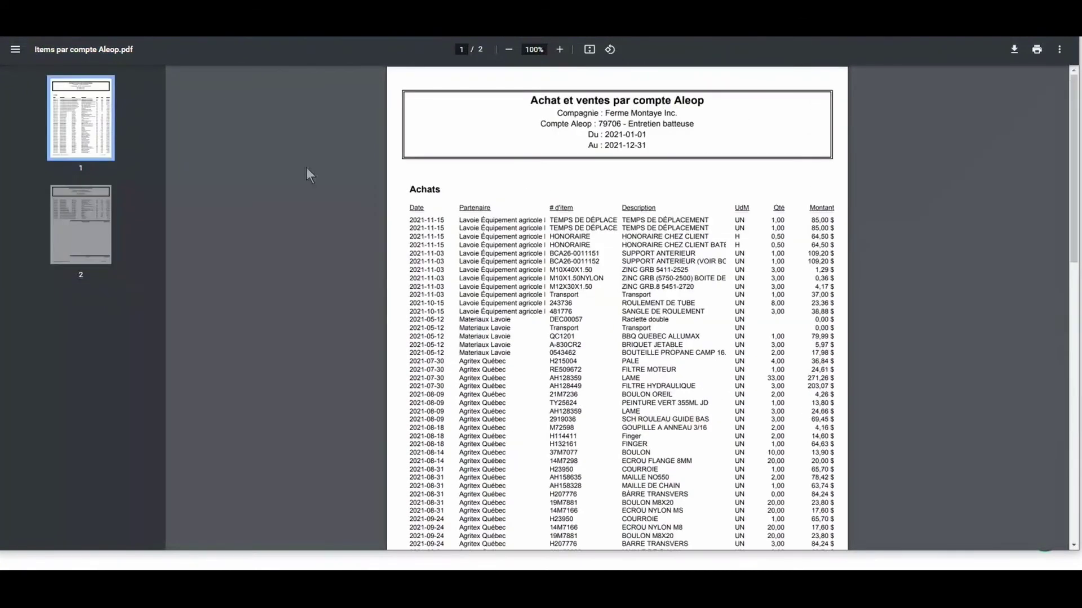
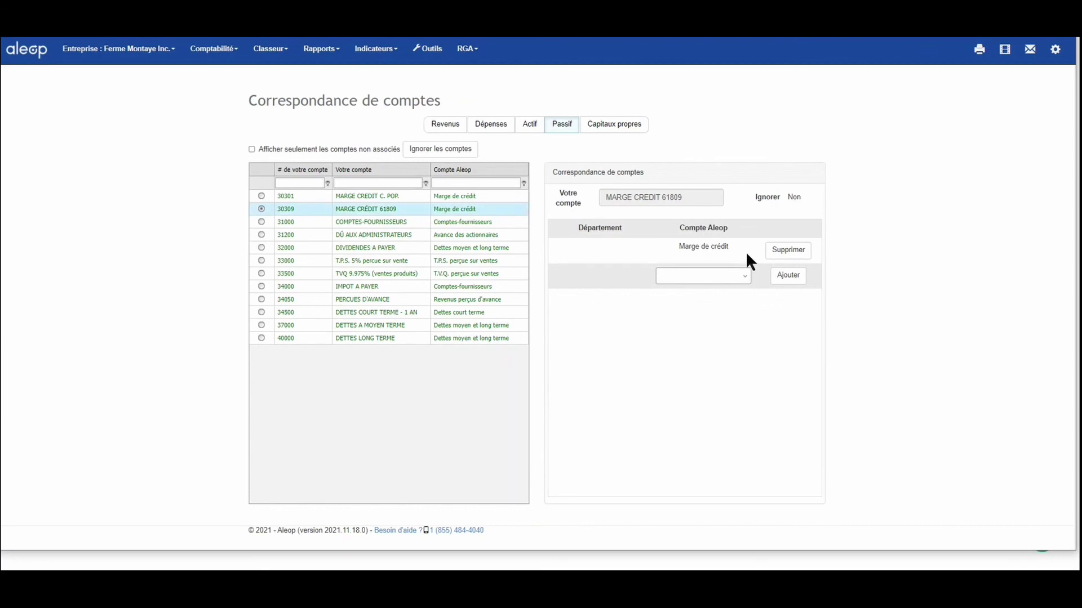
Examine the Aleop accounts available for the selected MARGE CREDIT liability account and compare its correspondence with that of COMPTES-FOURNISSEURS.
left_click(744, 277)
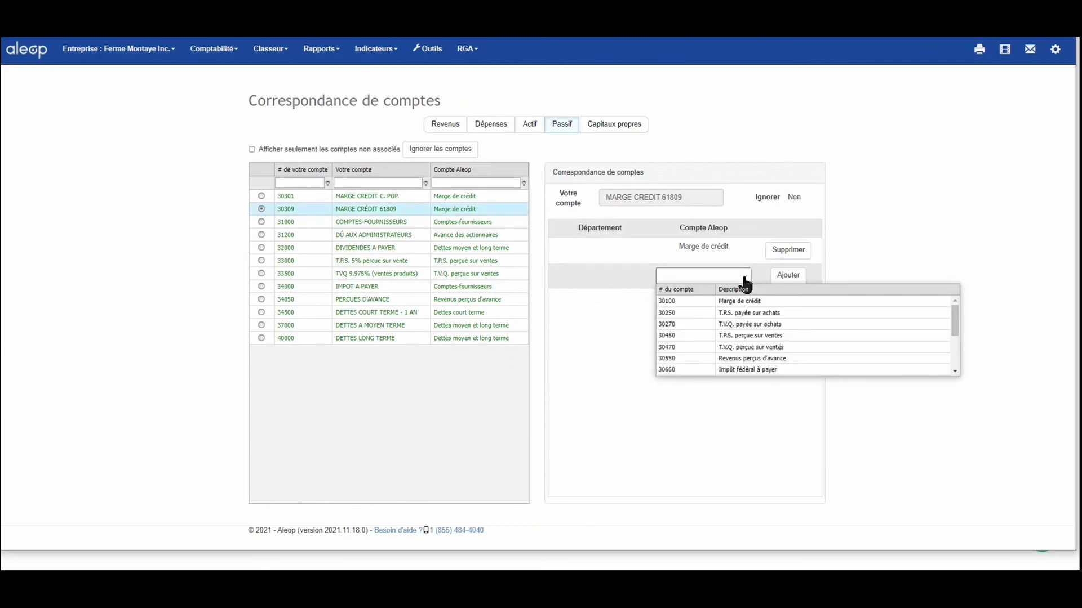
left_click(865, 186)
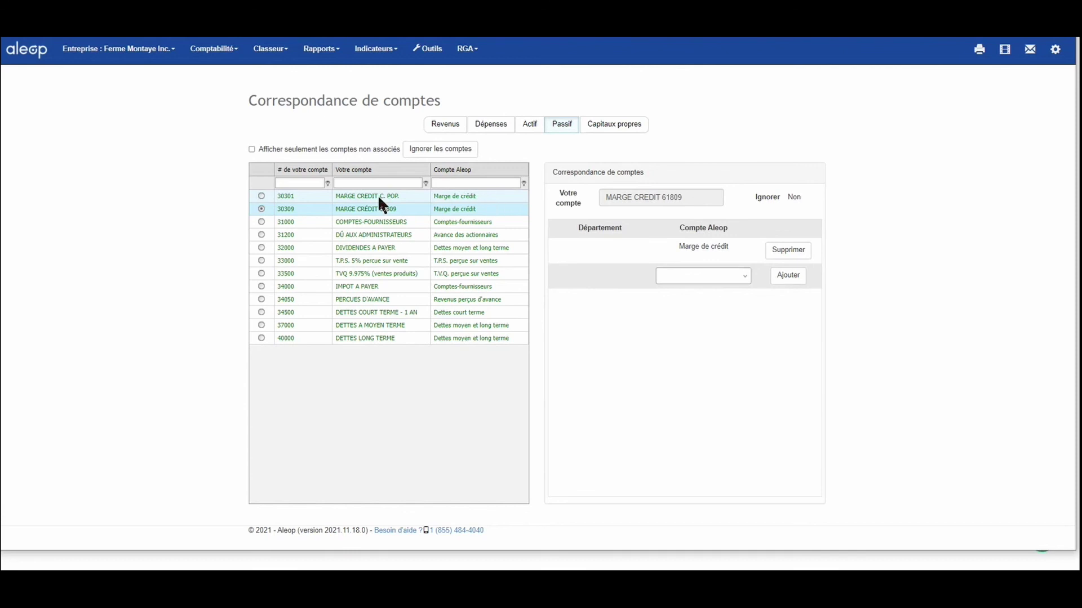
left_click(394, 221)
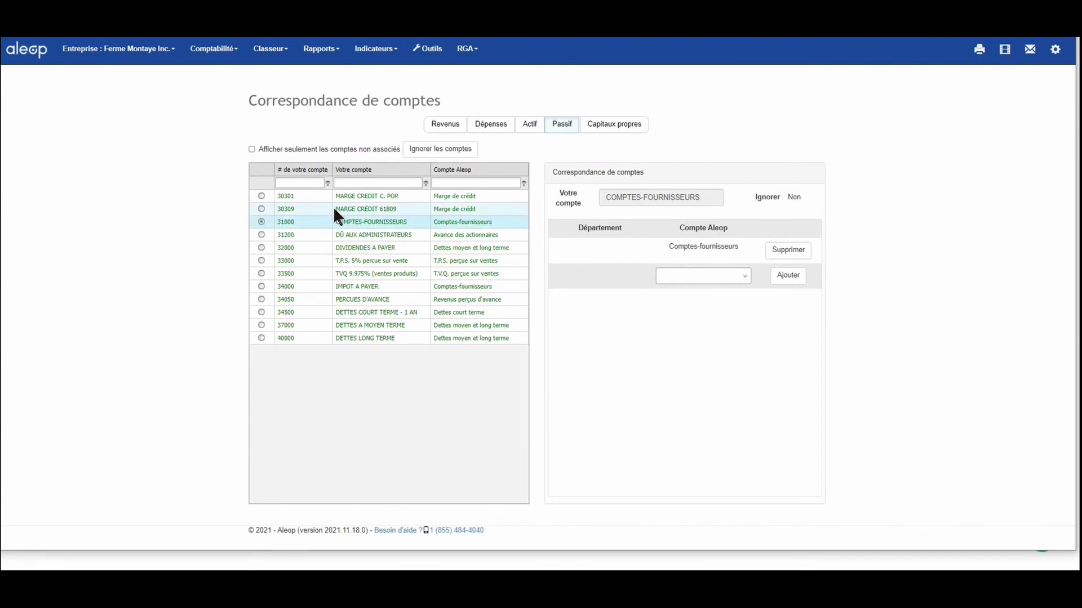
left_click(387, 209)
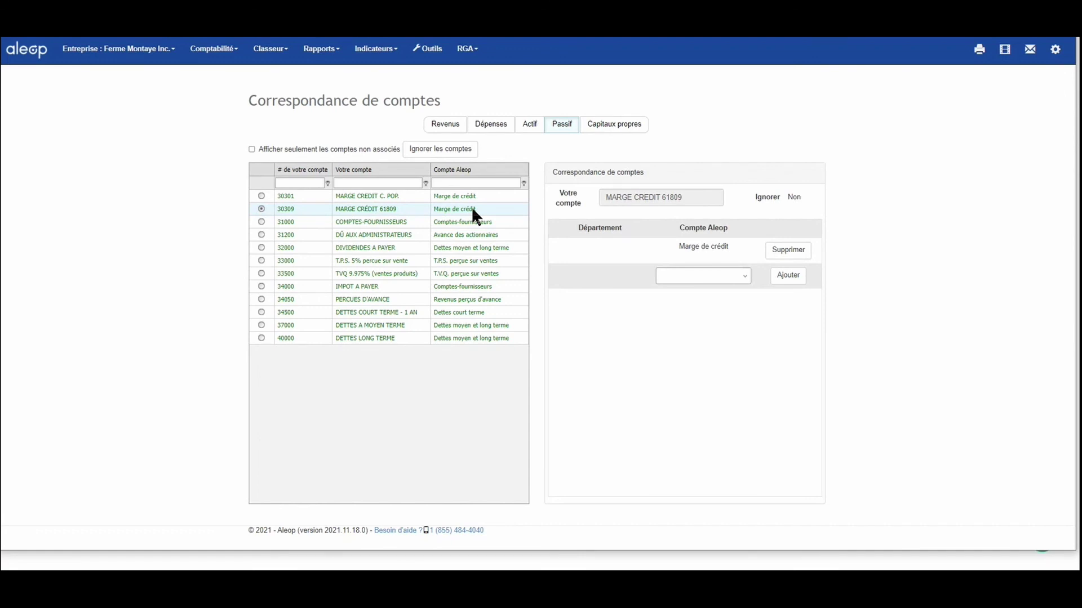
Display the Aleop account correspondence of the asset account ARGENT EN MAIN.
left_click(530, 124)
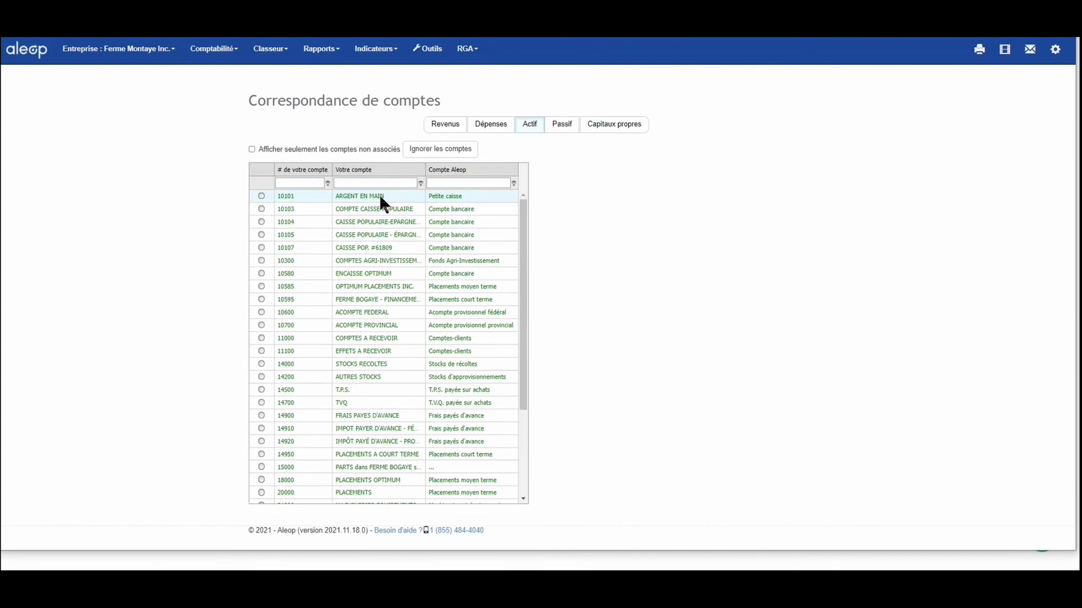
left_click(462, 197)
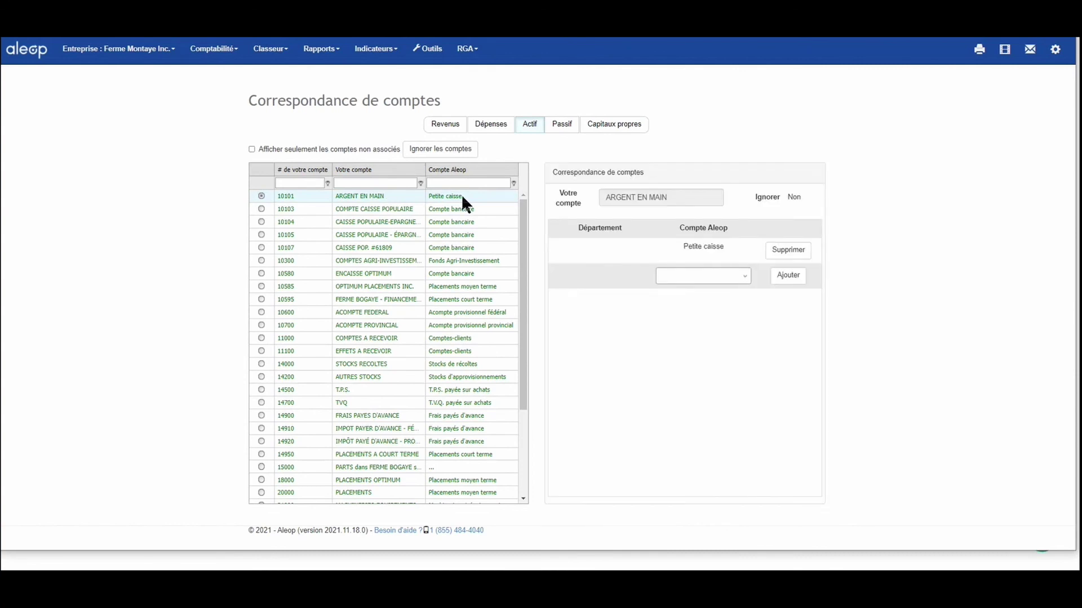